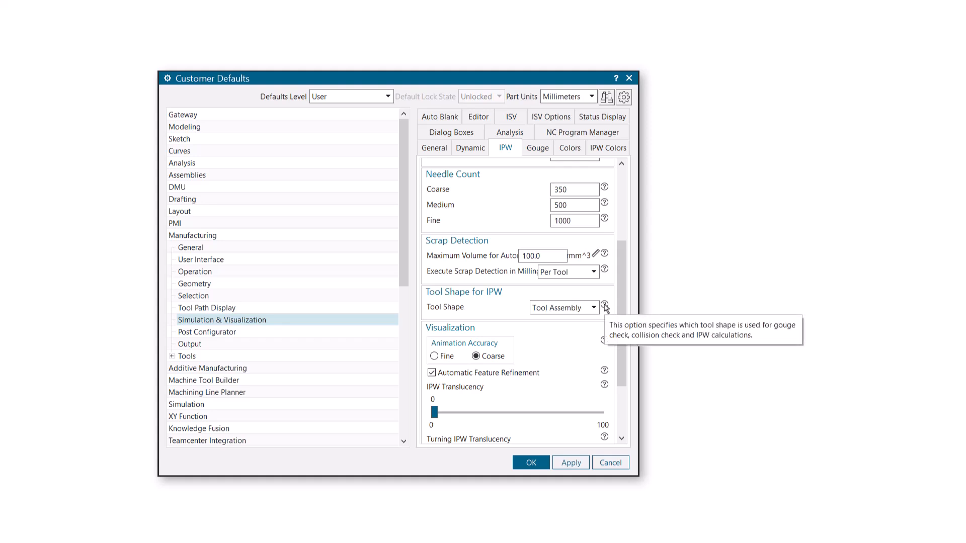
# - Review the Tool Shape choices for IPW in the Manufacturing Simulation & Visualization customer defaults, and close the dialog without changes
pyautogui.click(594, 308)
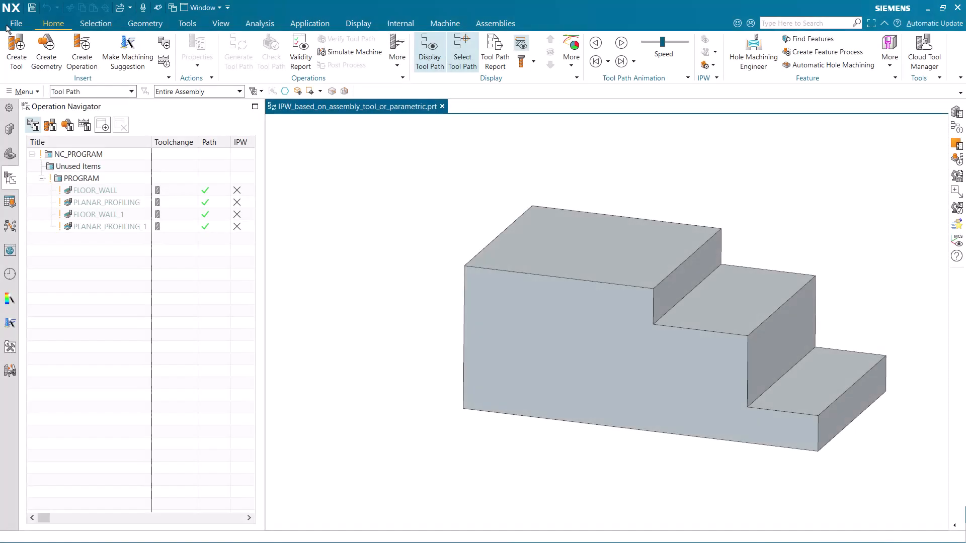
pyautogui.click(15, 24)
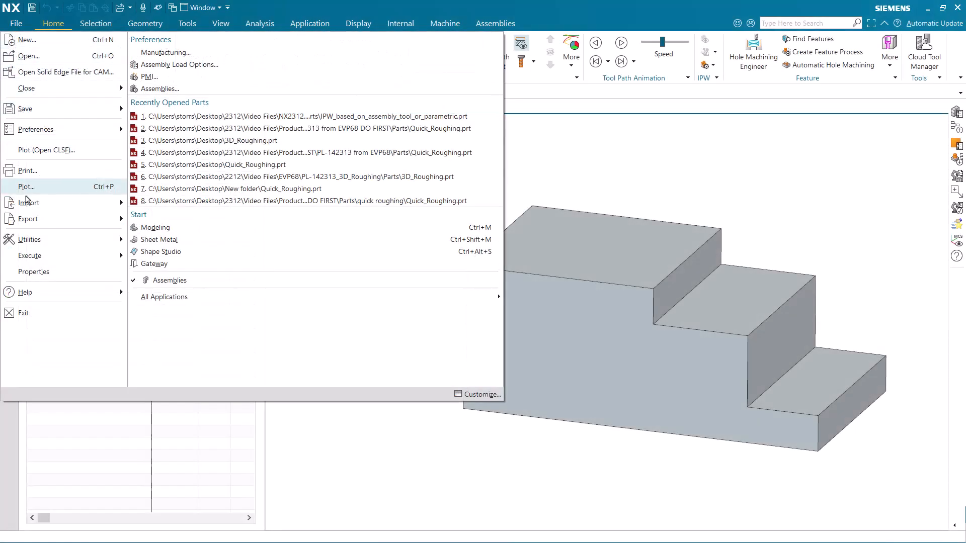
pyautogui.moveTo(34, 239)
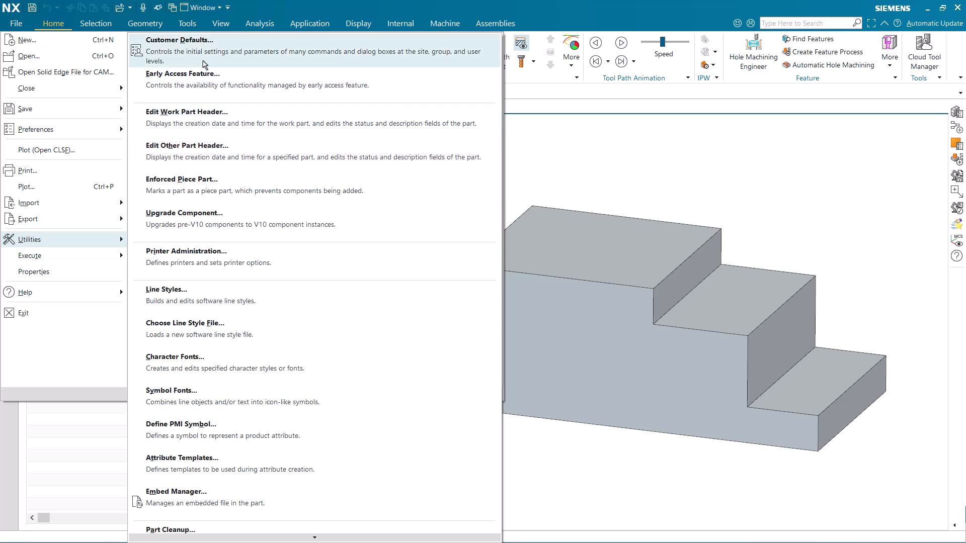
pyautogui.click(205, 51)
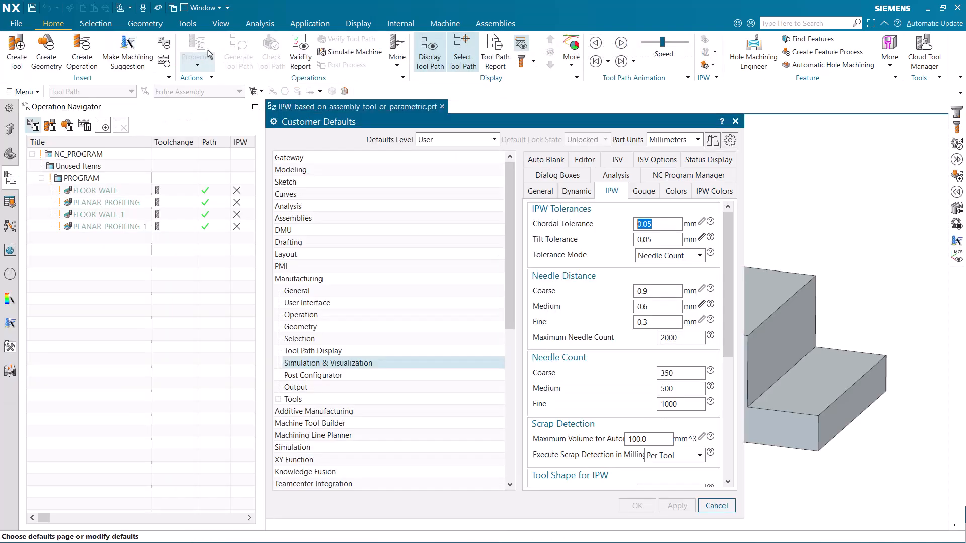
pyautogui.scroll(-5, 725, 317)
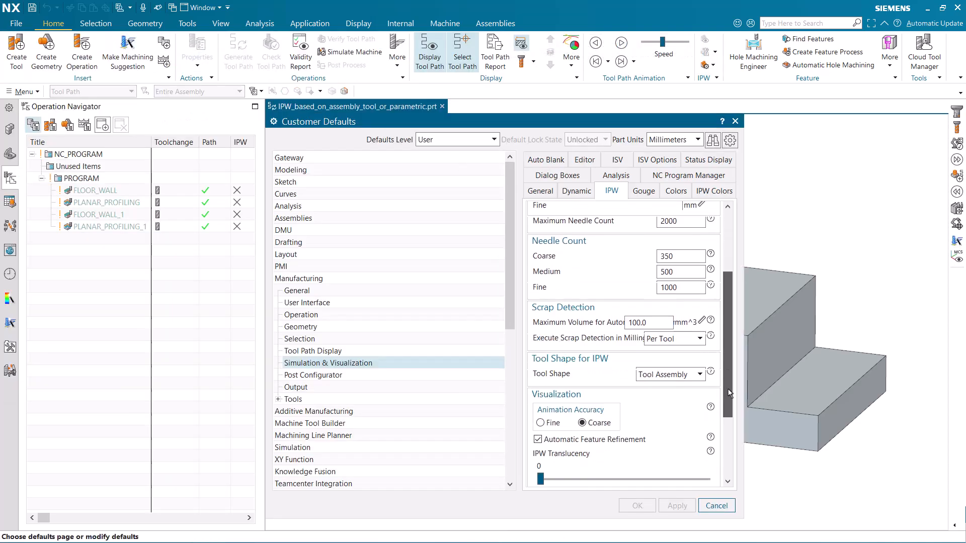
pyautogui.moveTo(711, 321)
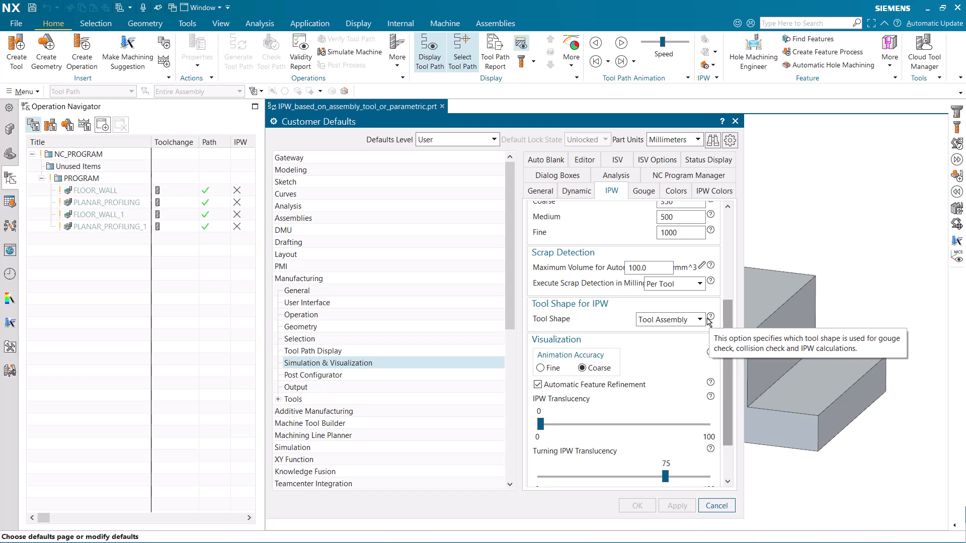
pyautogui.click(700, 320)
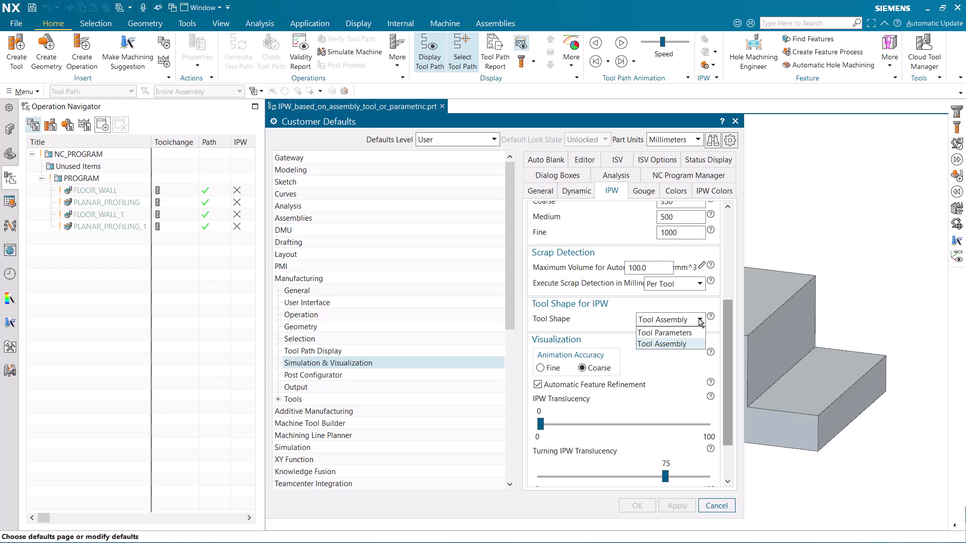
pyautogui.click(714, 330)
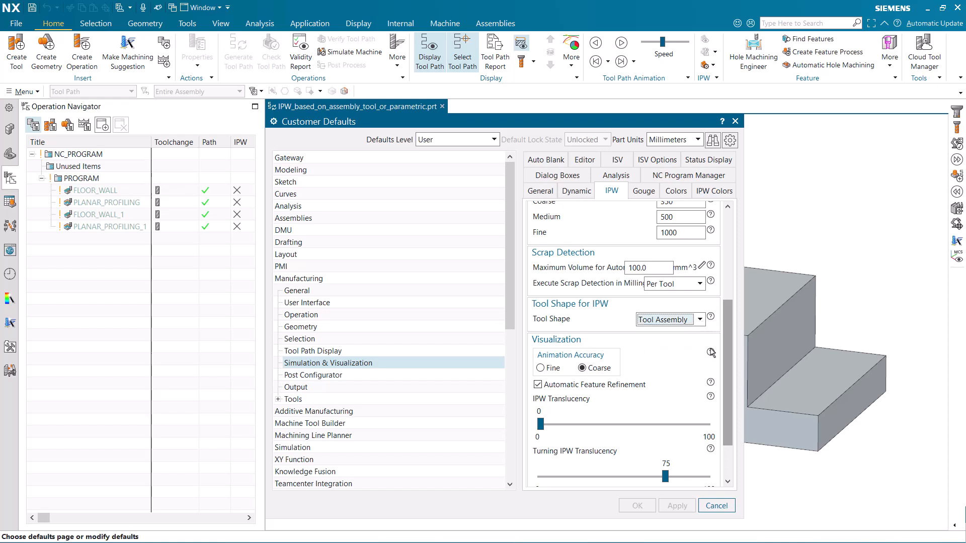
pyautogui.click(717, 506)
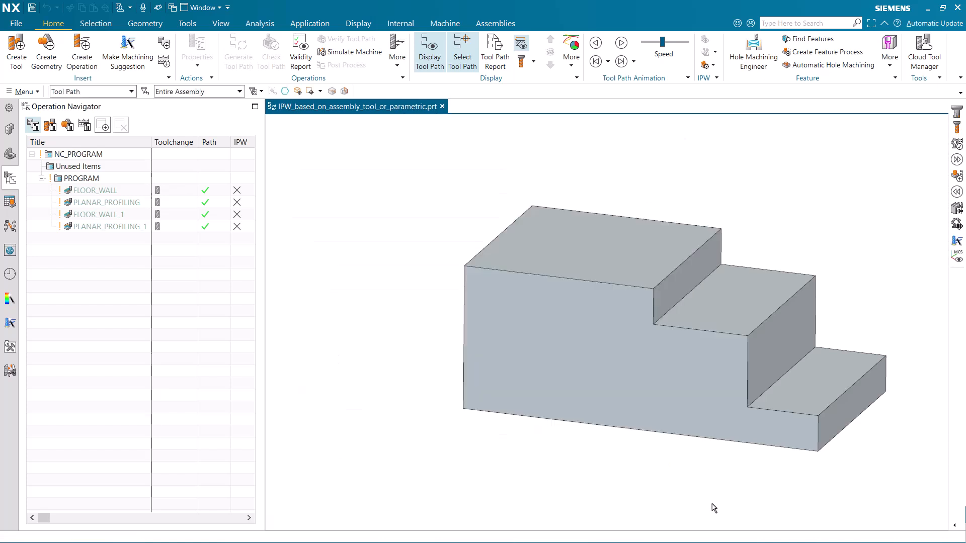
# - Set the tool display to Tool Assembly and view the tool paths of PLANAR_PROFILING and PLANAR_PROFILING_1
pyautogui.click(533, 62)
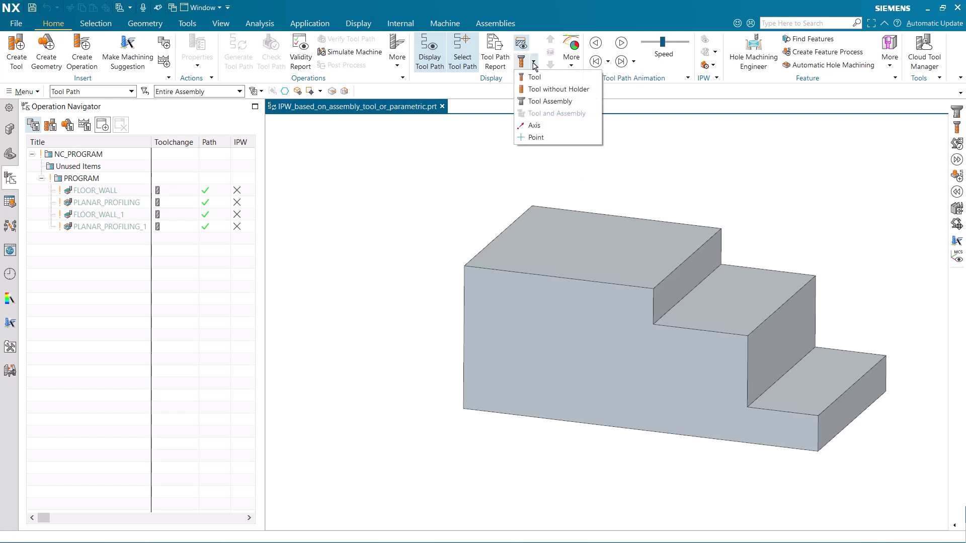
pyautogui.click(540, 102)
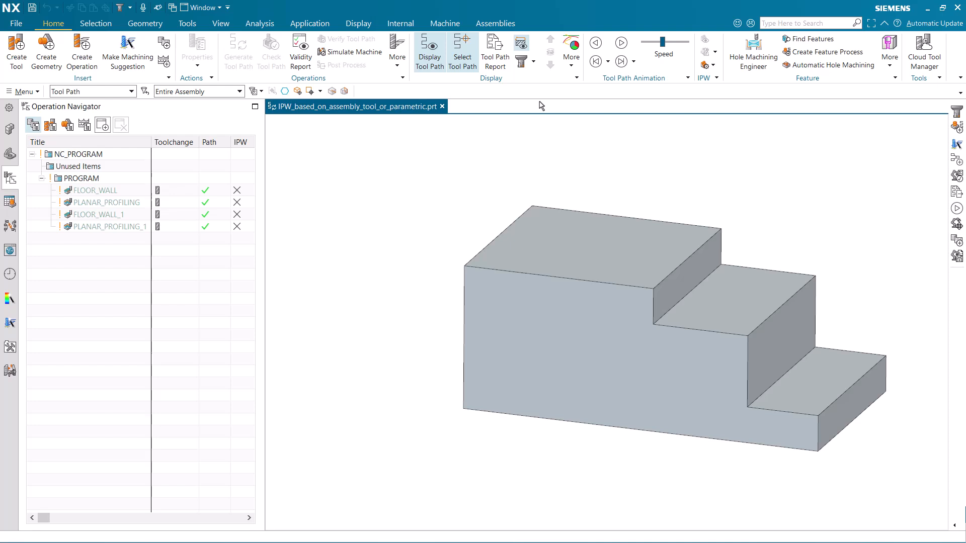
pyautogui.click(70, 203)
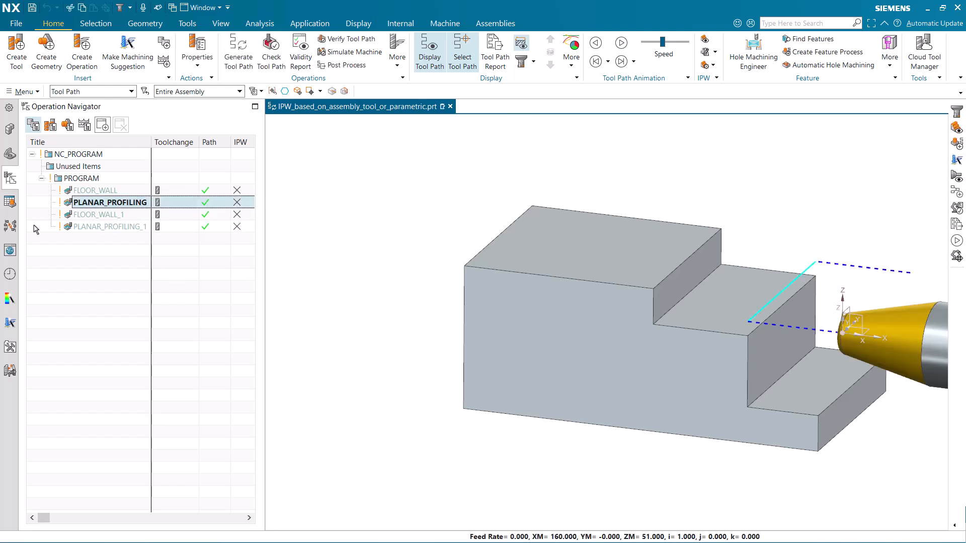
pyautogui.click(64, 227)
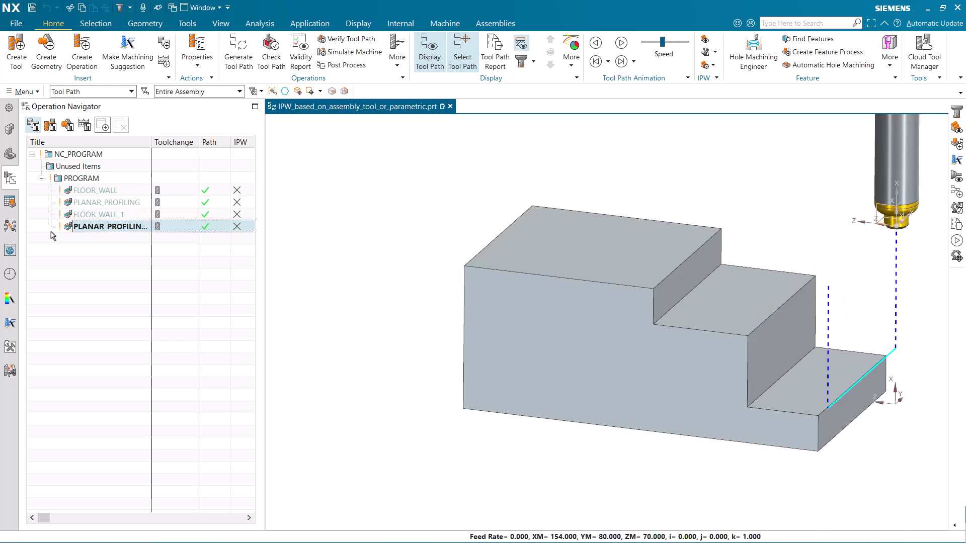
# - Check the IPW status of the profiling operations and start the background tasks for NC_PROGRAM
pyautogui.moveTo(237, 206)
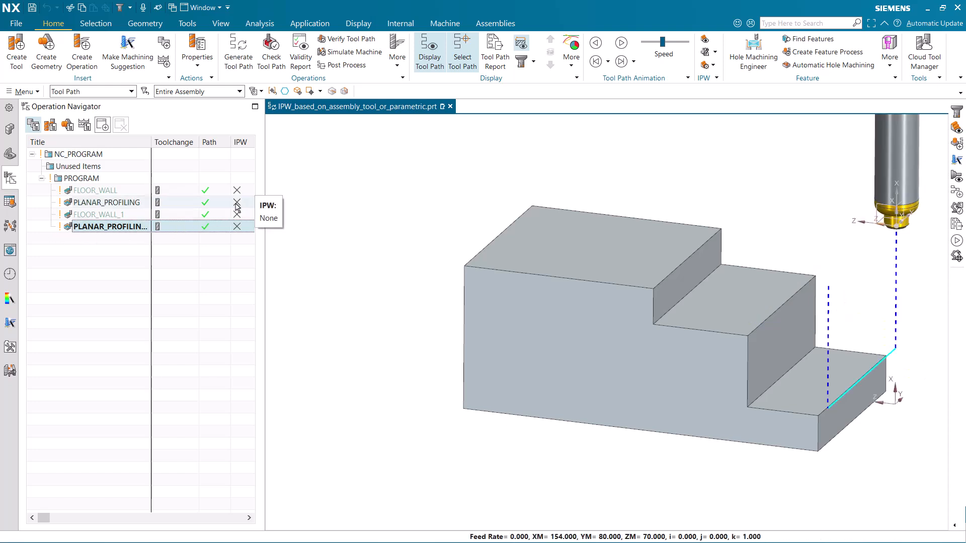
pyautogui.moveTo(238, 229)
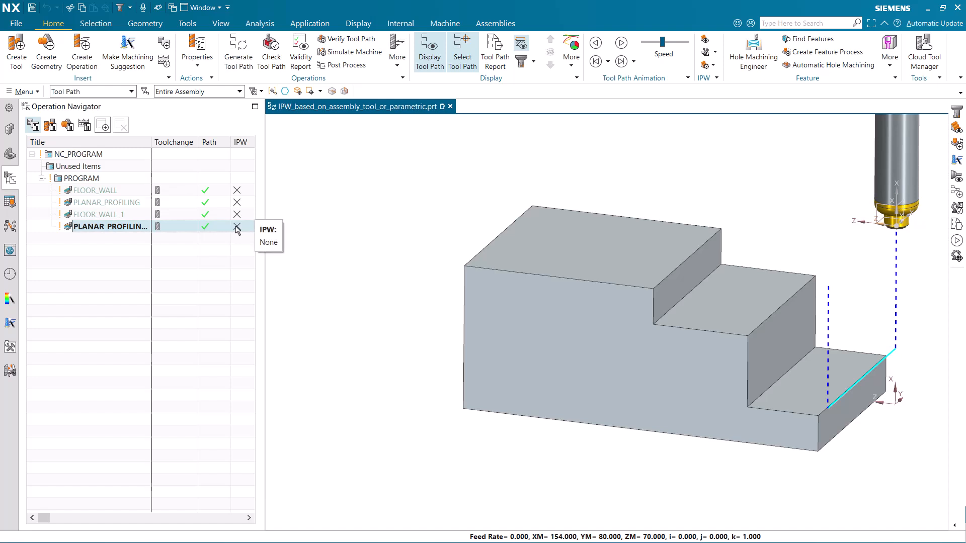
pyautogui.rightClick(126, 156)
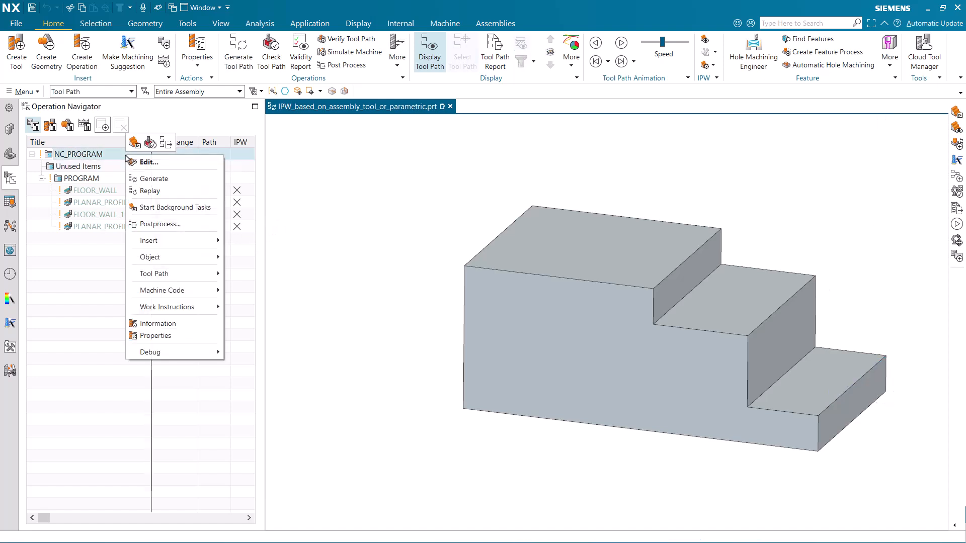
pyautogui.click(151, 207)
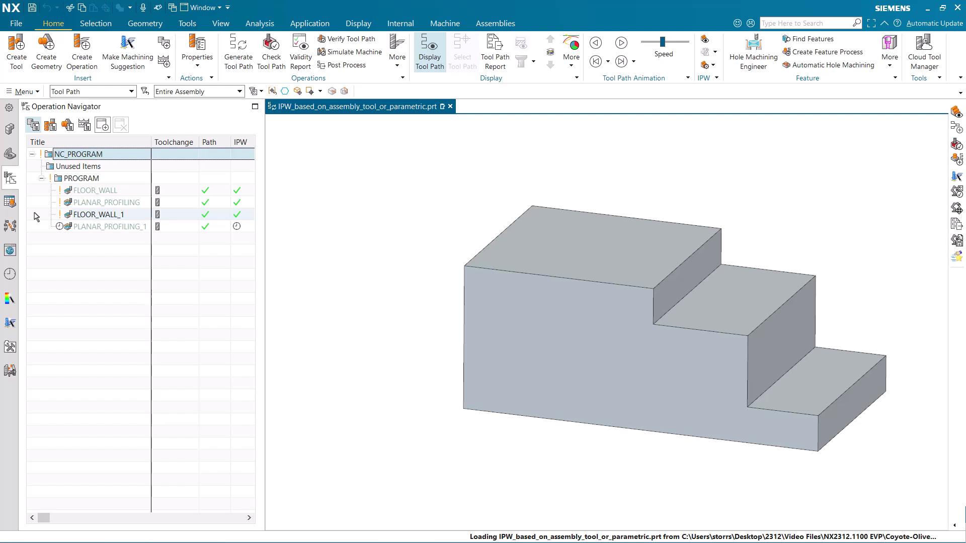
# - Show the 3D IPW of PLANAR_PROFILING, followed by the 3D IPW of PLANAR_PROFILING_1
pyautogui.click(91, 203)
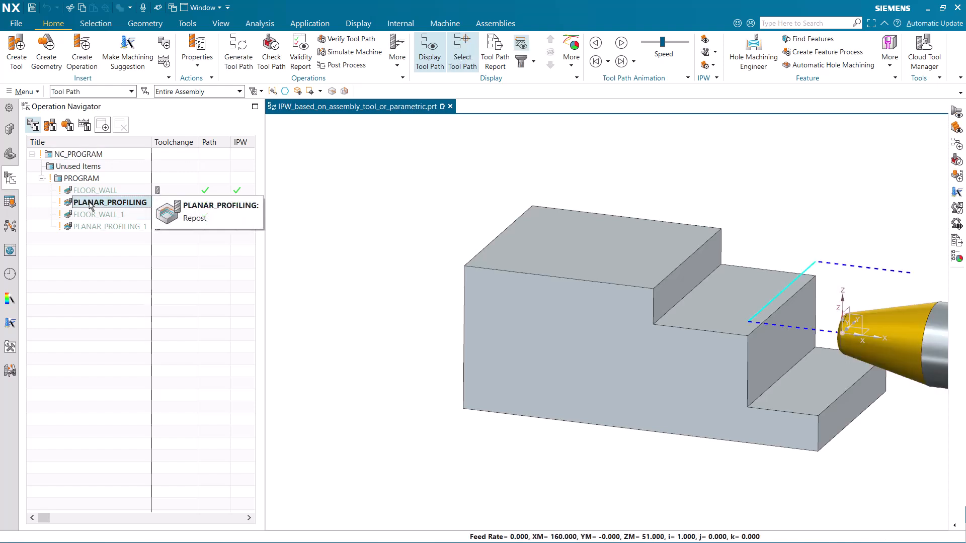
pyautogui.click(715, 52)
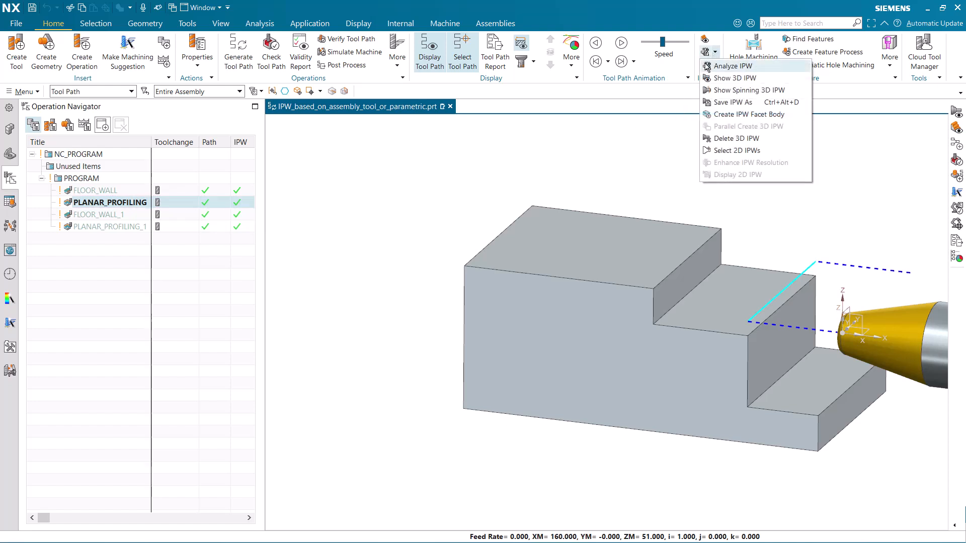
pyautogui.click(734, 78)
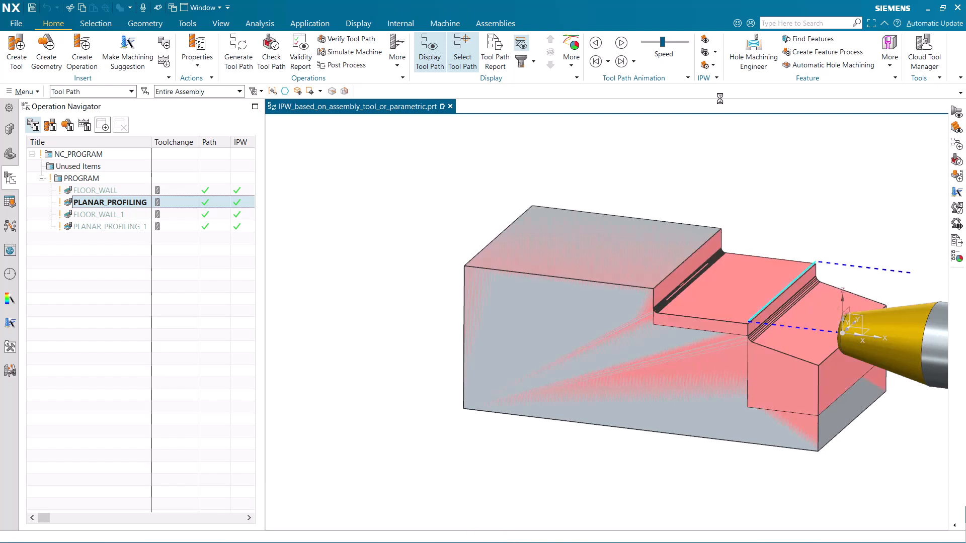
pyautogui.click(133, 229)
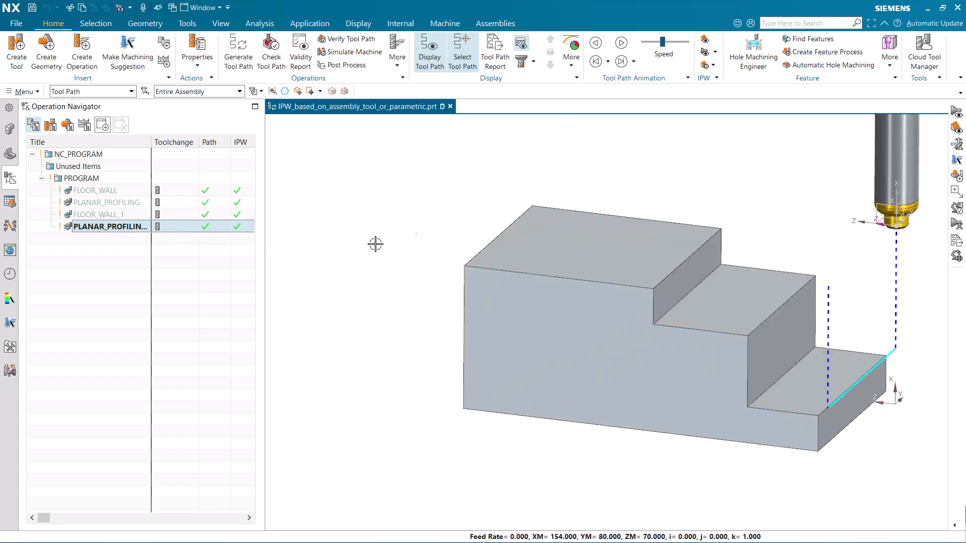
pyautogui.click(705, 53)
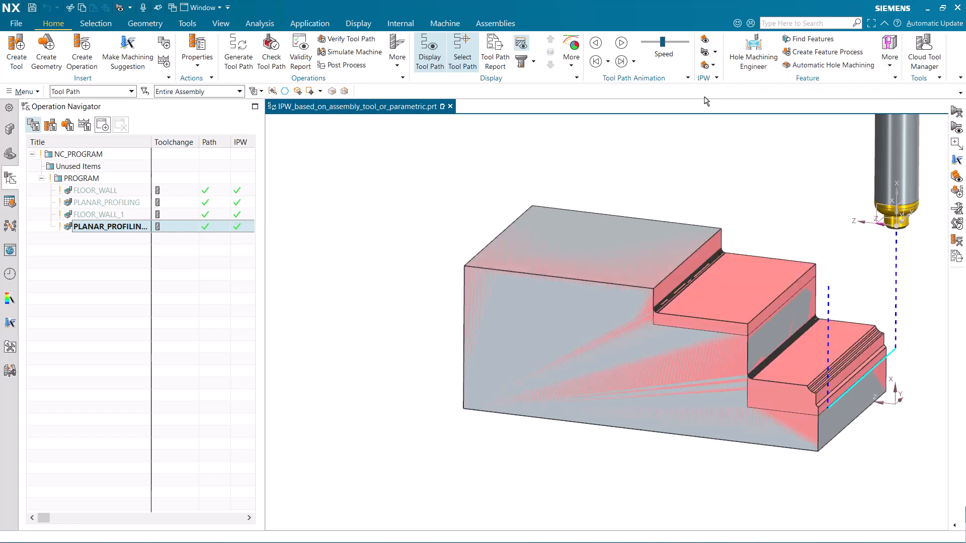
# - Delete the 3D IPWs of all operations in the PROGRAM group
pyautogui.rightClick(132, 179)
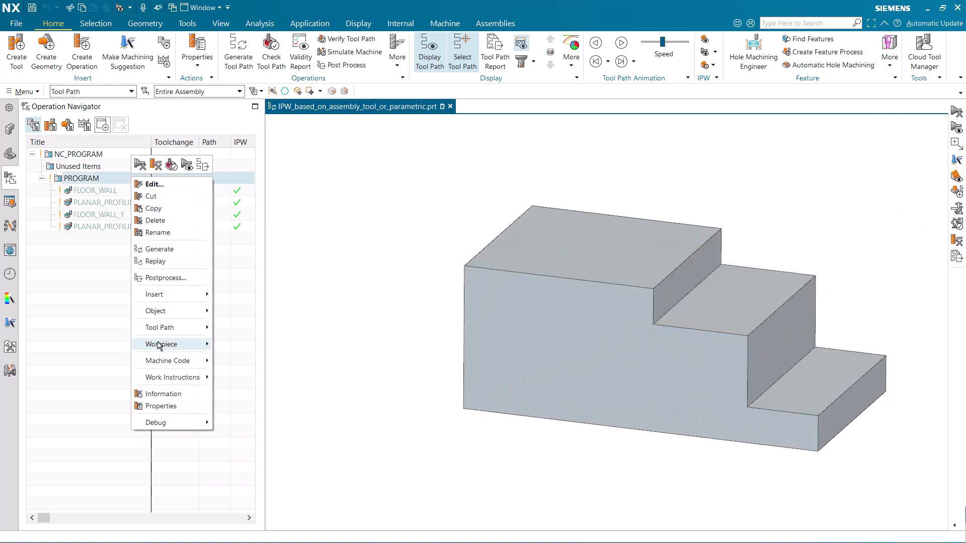
pyautogui.moveTo(159, 346)
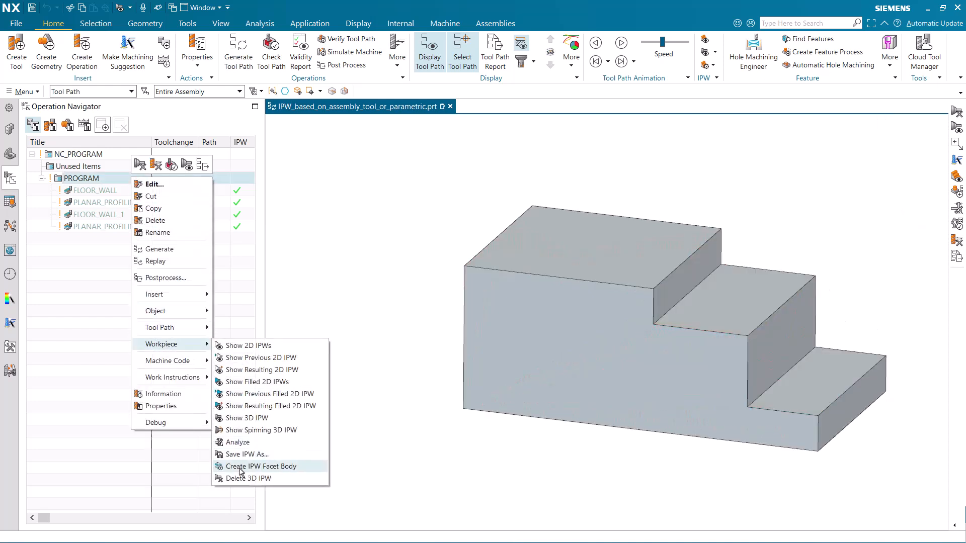
pyautogui.click(246, 479)
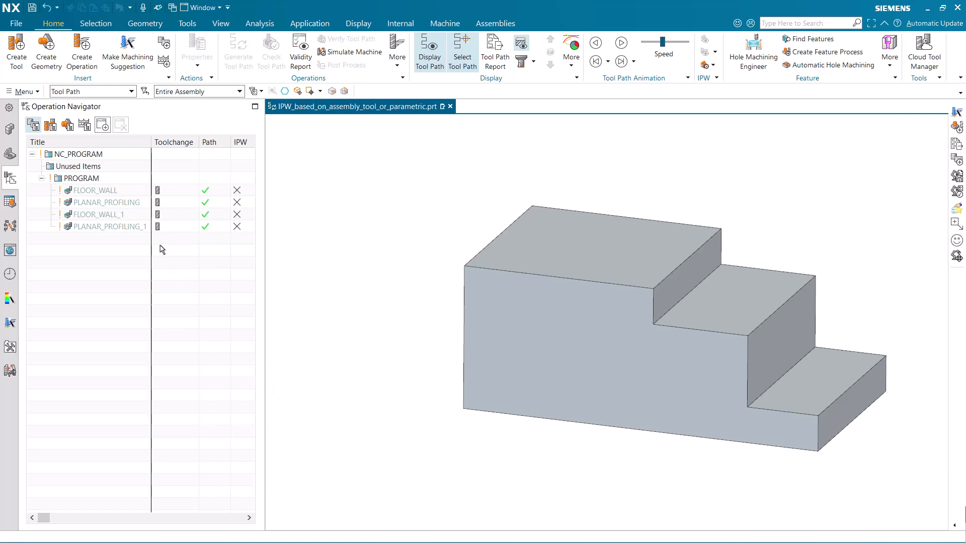
# - Generate the missing IPWs by showing the 3D IPW for PLANAR_PROFILING and again for PLANAR_PROFILING_1
pyautogui.click(137, 203)
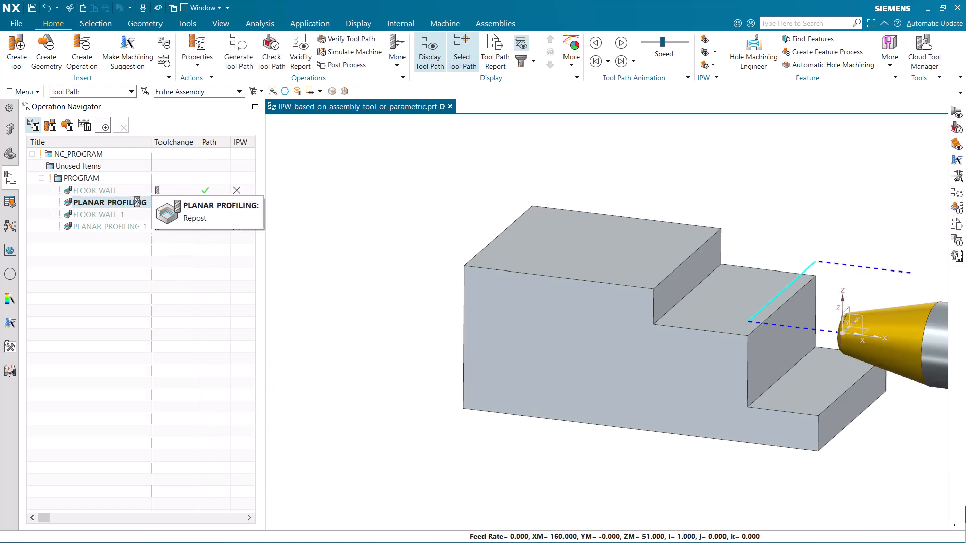
pyautogui.click(704, 53)
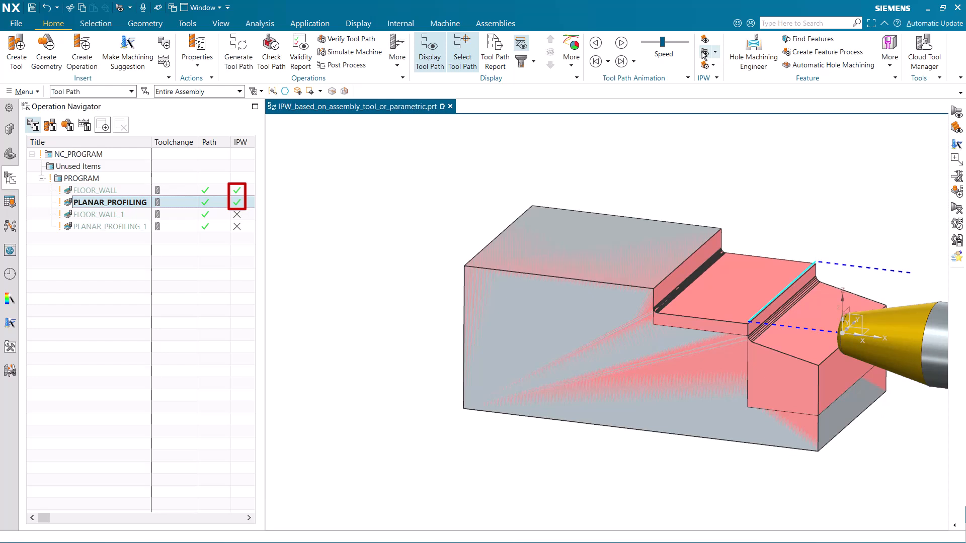
pyautogui.click(135, 228)
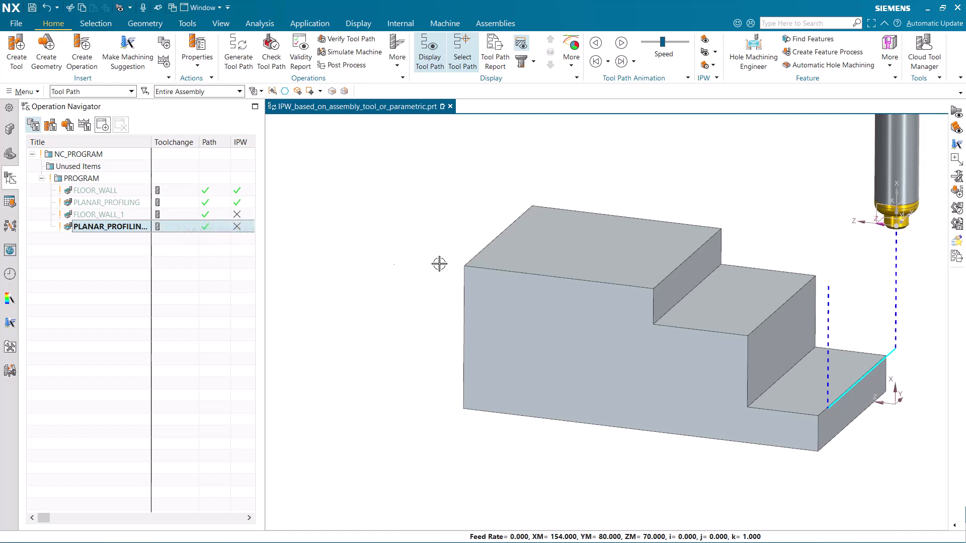
pyautogui.click(705, 53)
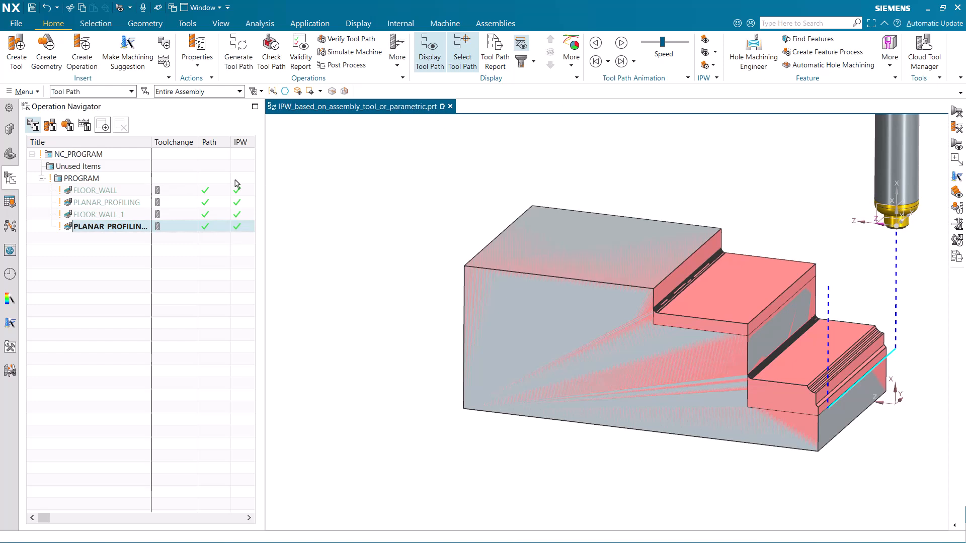
# - Delete the regenerated 3D IPWs from the PROGRAM group
pyautogui.rightClick(96, 180)
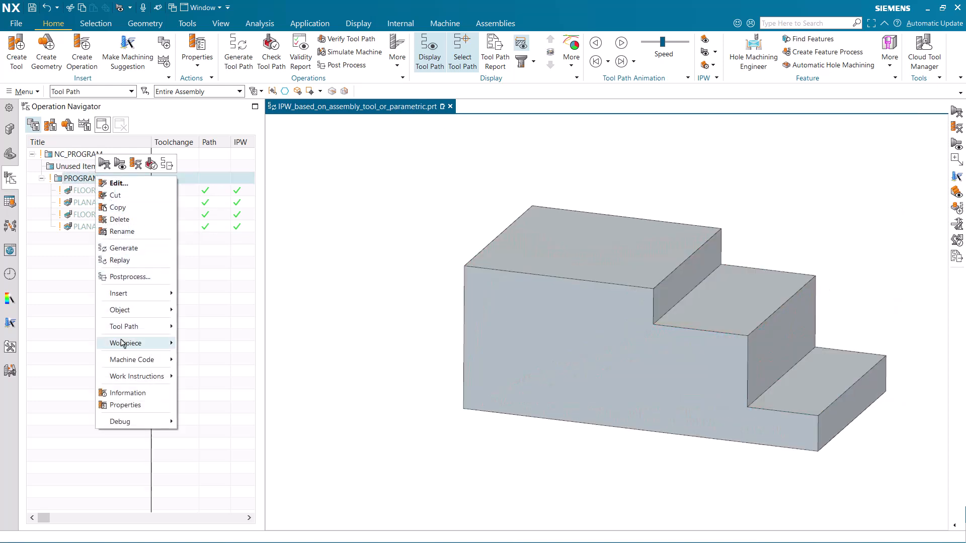
pyautogui.moveTo(123, 343)
pyautogui.click(201, 480)
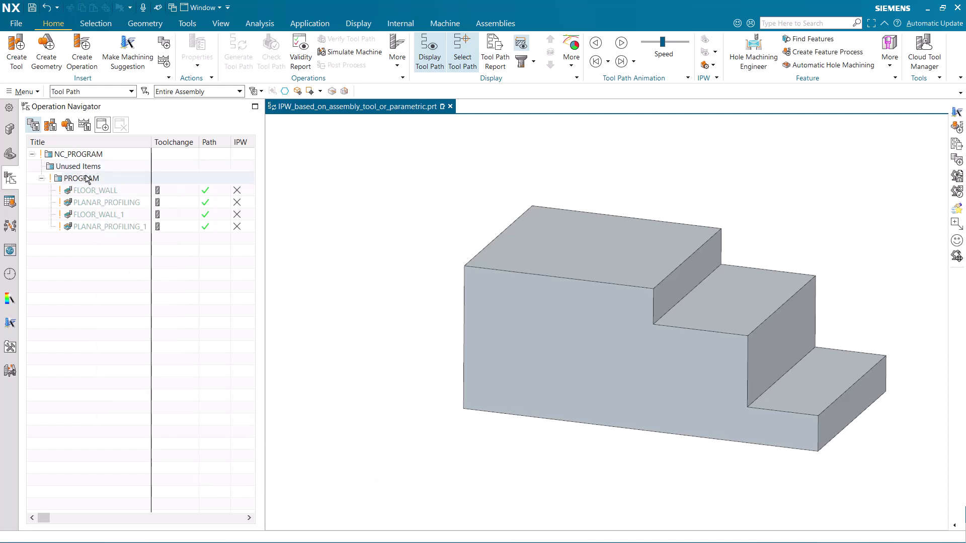
# - Check the PROGRAM group's tool paths for gouges and for collisions against part and IPW, continuing for all operations
pyautogui.click(85, 178)
pyautogui.click(272, 51)
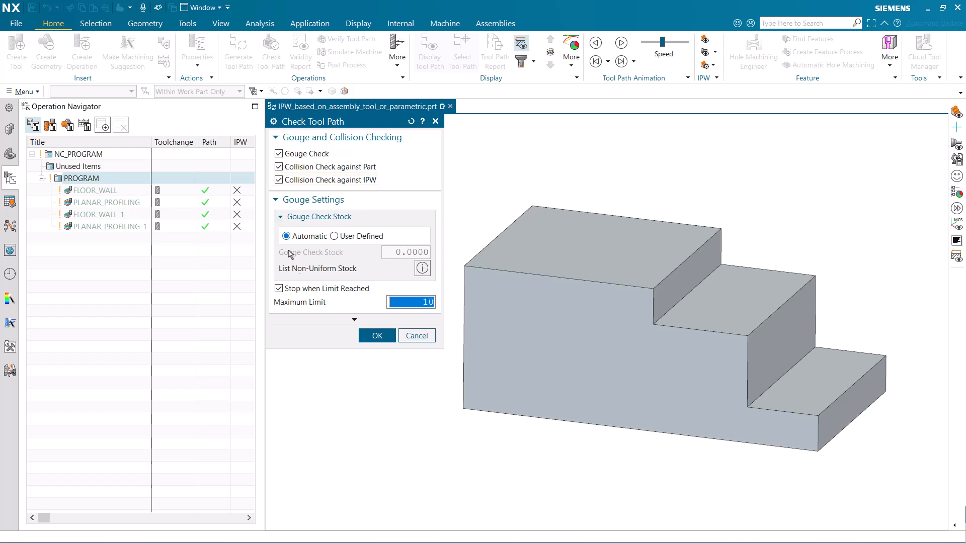
pyautogui.click(367, 339)
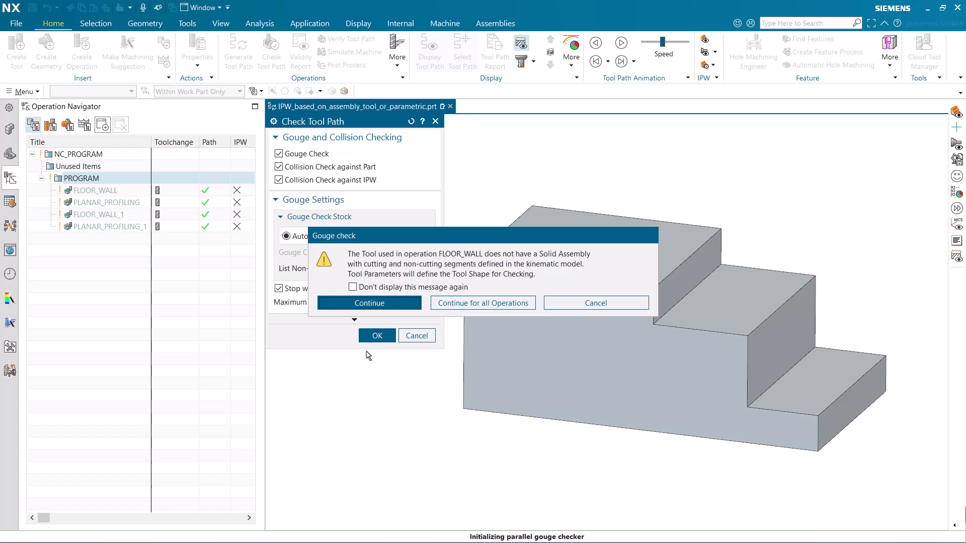
pyautogui.click(449, 304)
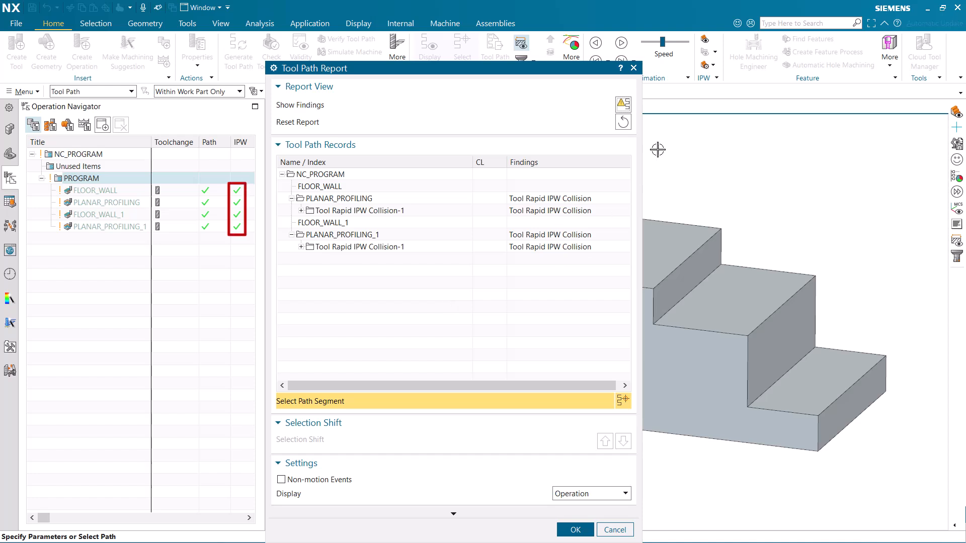
pyautogui.click(704, 43)
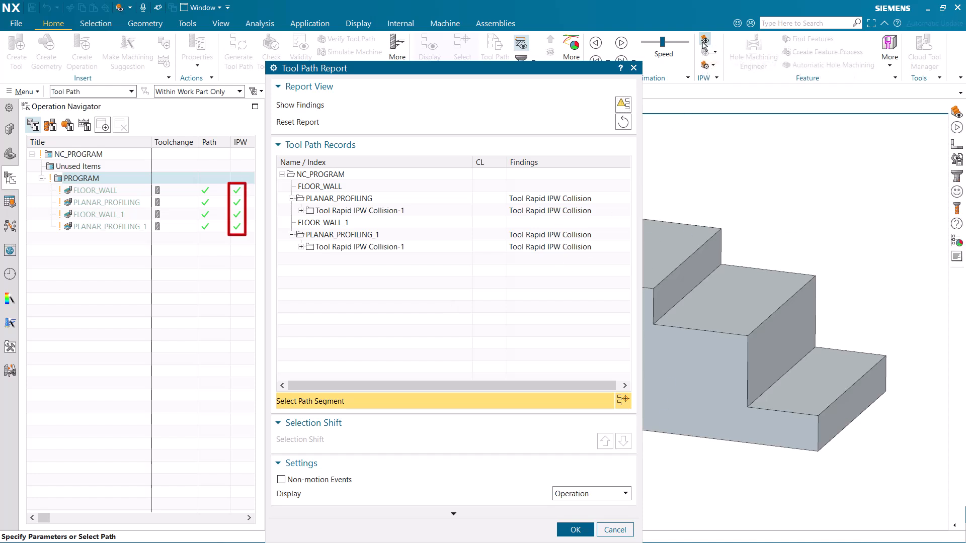
# - Inspect the rapid IPW collision positions of PLANAR_PROFILING and PLANAR_PROFILING_1 in the Tool Path Report, and close the report without changes
pyautogui.click(391, 211)
pyautogui.click(300, 210)
pyautogui.click(320, 223)
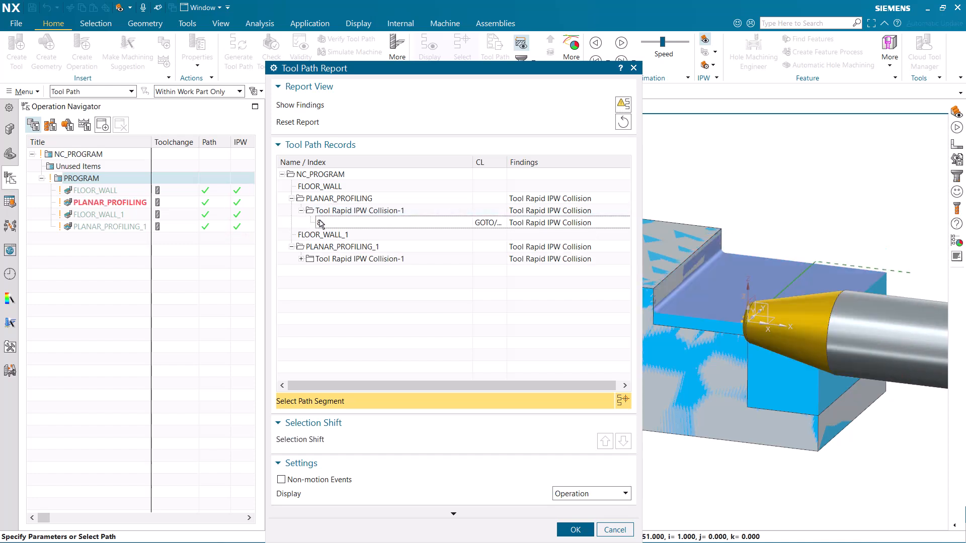
pyautogui.click(322, 259)
pyautogui.click(301, 258)
pyautogui.click(339, 271)
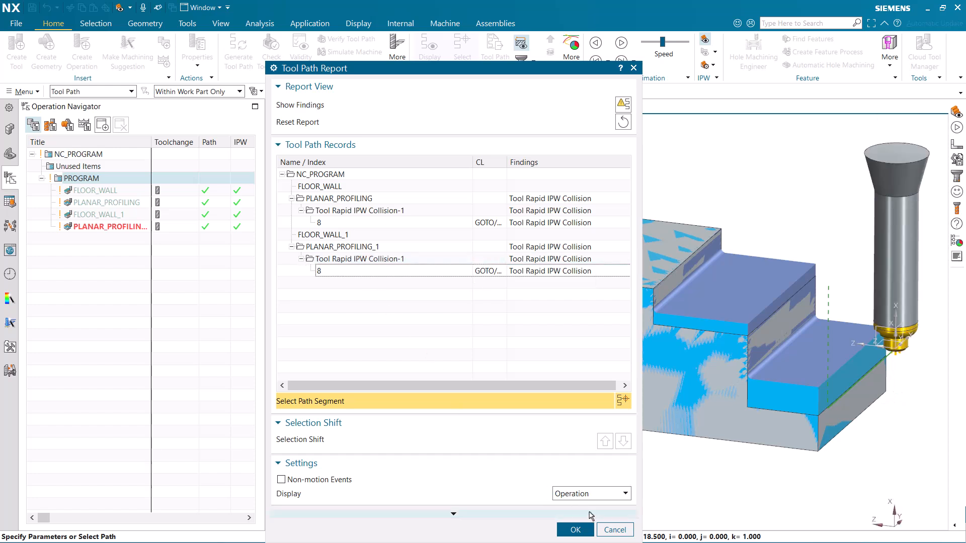
pyautogui.click(614, 529)
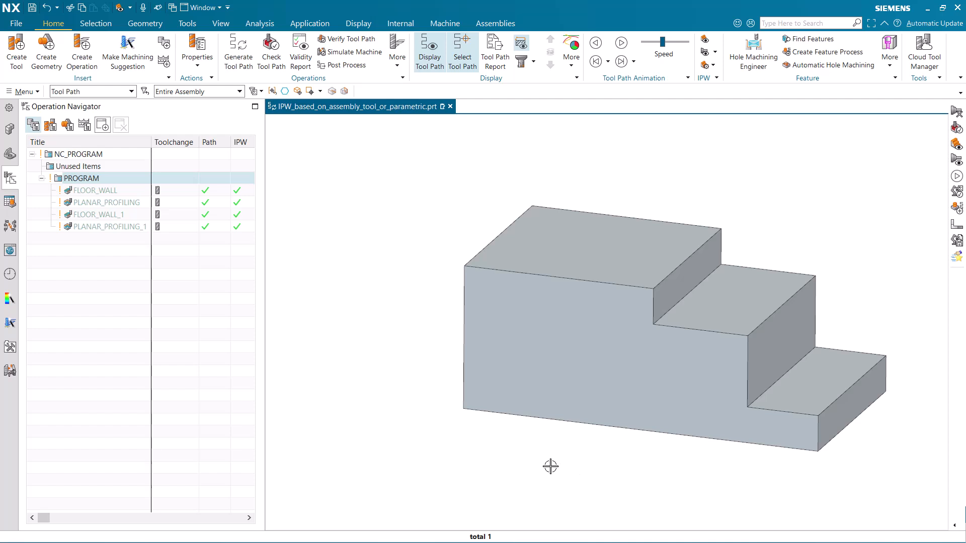
# - Delete the 3D IPWs of all operations in the PROGRAM group
pyautogui.rightClick(126, 174)
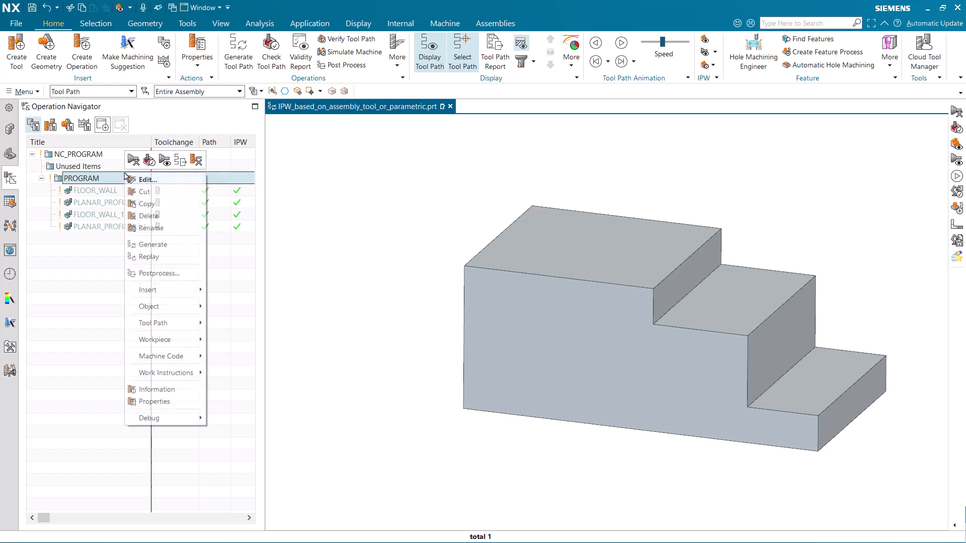
pyautogui.moveTo(155, 340)
pyautogui.click(246, 474)
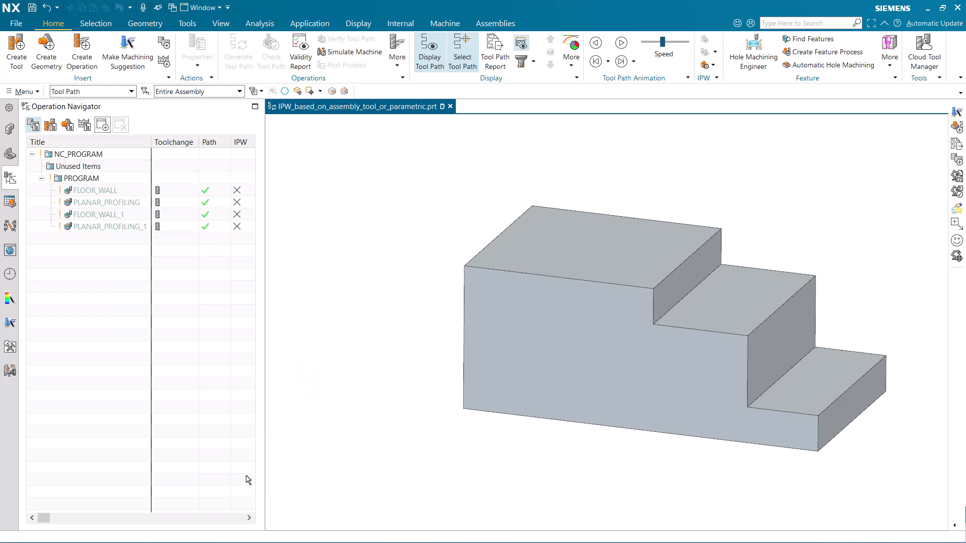
# - Generate the tool path of FLOOR_WALL_1 and display its 3D IPW on the part
pyautogui.rightClick(122, 215)
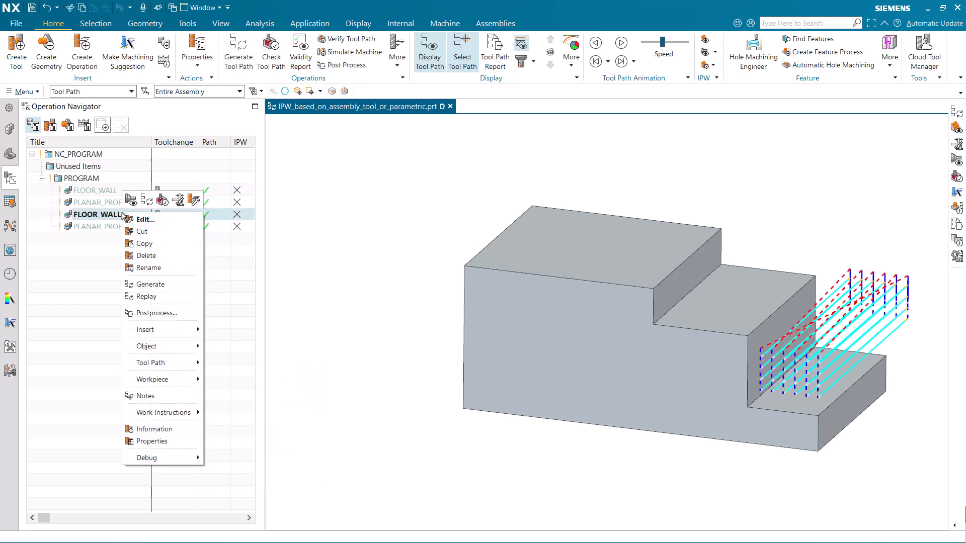
pyautogui.click(138, 284)
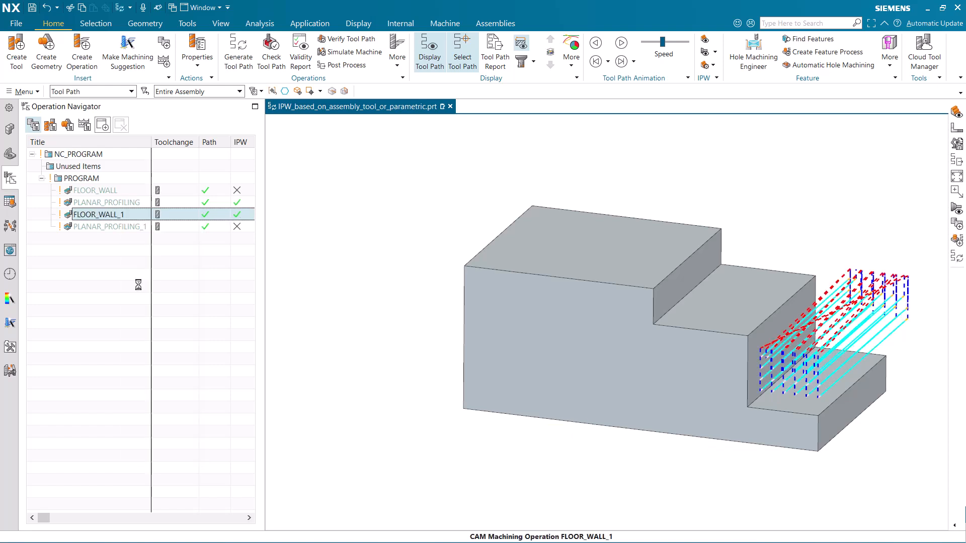
pyautogui.click(706, 43)
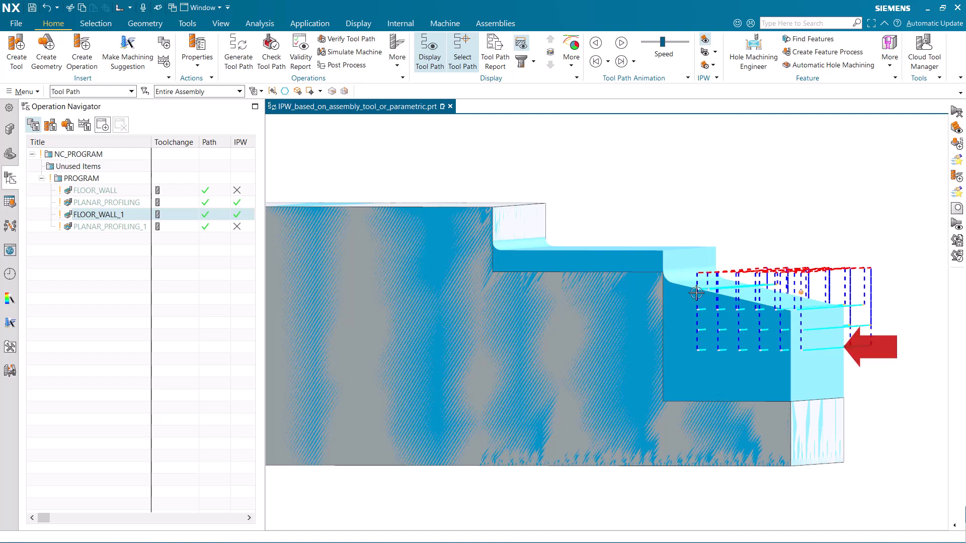
# - Clear the 3D IPWs from the PROGRAM group again
pyautogui.rightClick(140, 182)
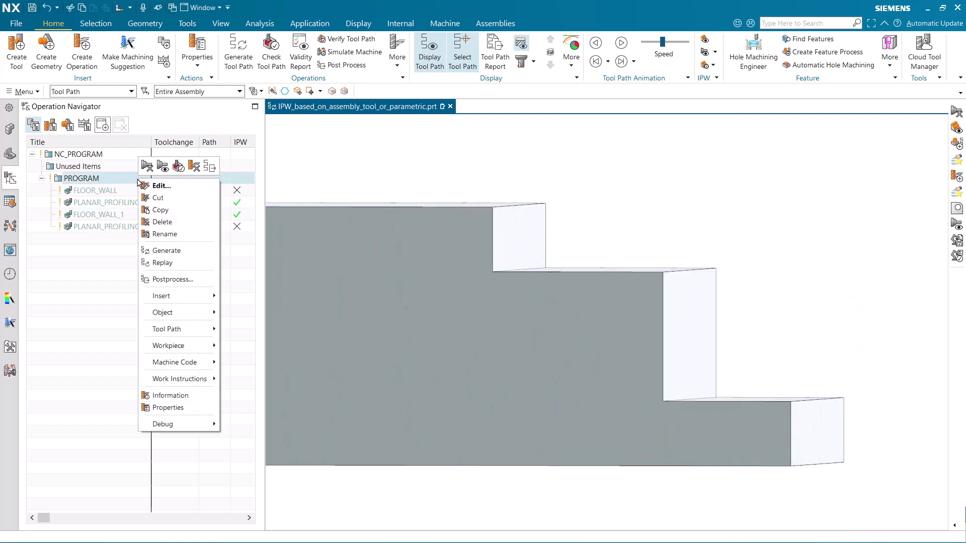
pyautogui.moveTo(169, 346)
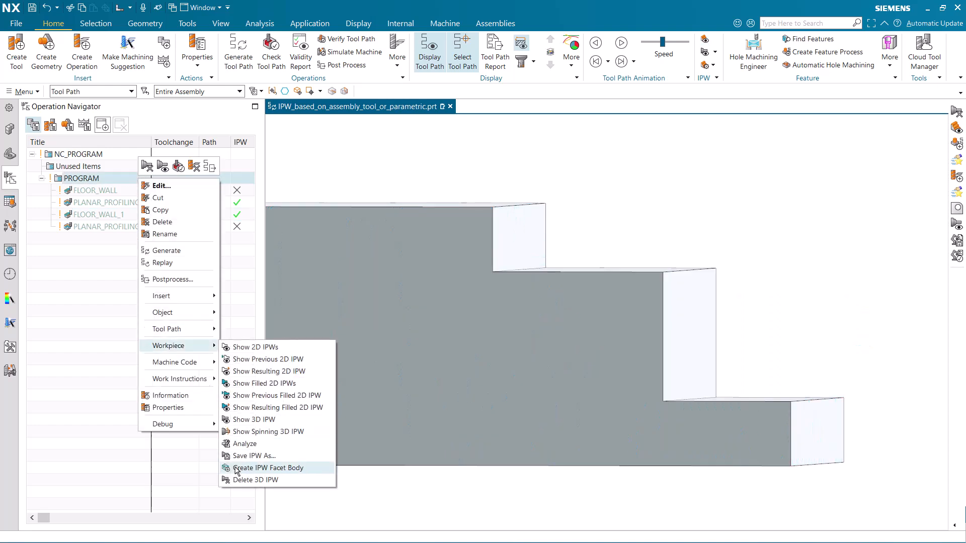
pyautogui.click(247, 480)
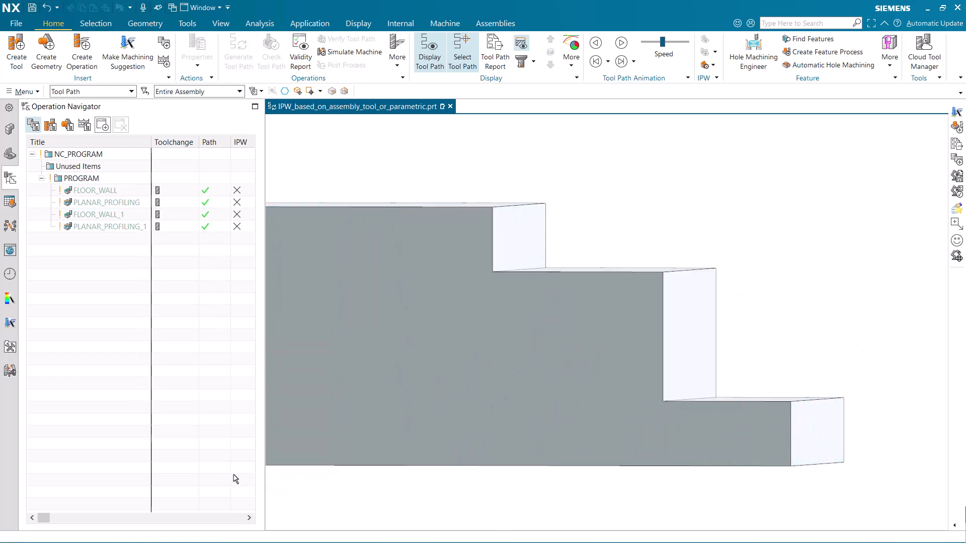
# - Generate the missing IPWs by running Analyze IPW on PLANAR_PROFILING, and accept the analysis with its default ranges
pyautogui.click(121, 204)
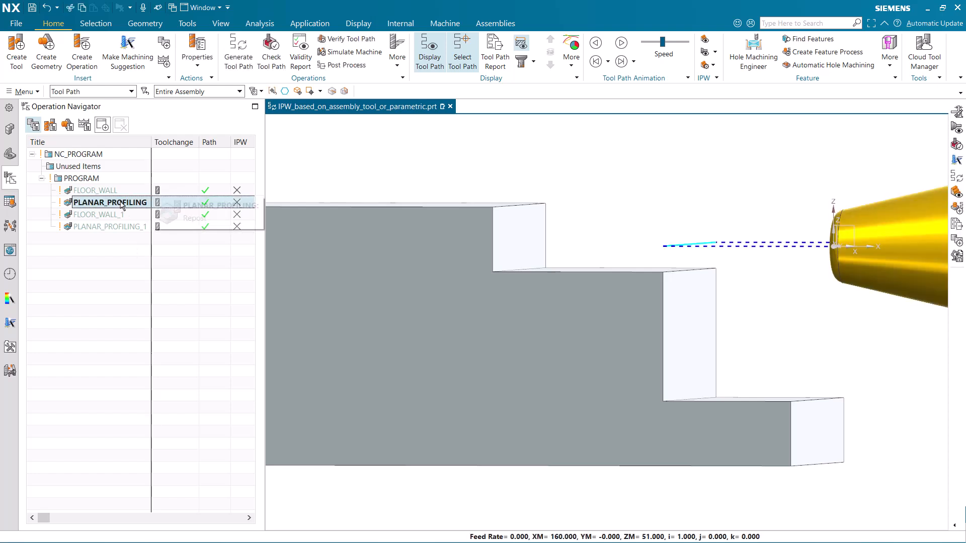
pyautogui.click(715, 52)
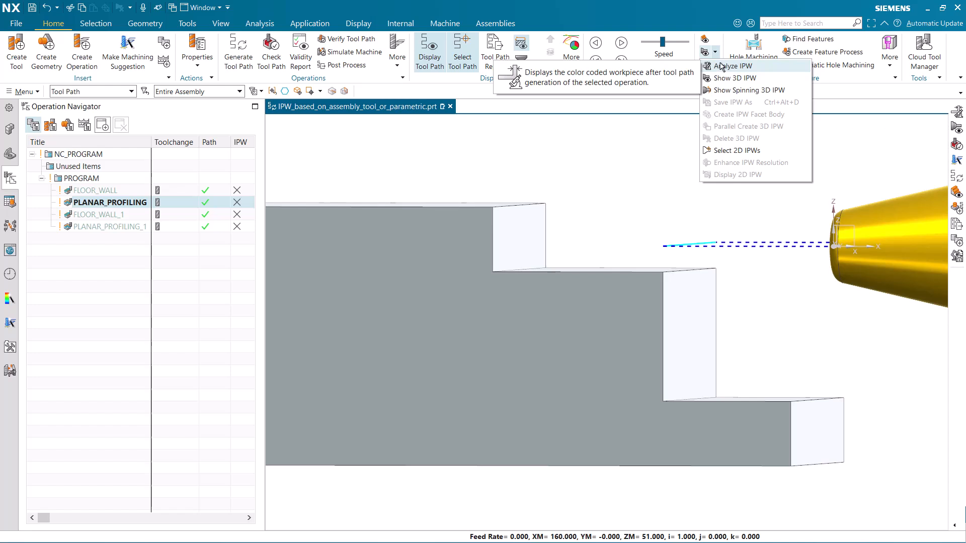
pyautogui.click(722, 67)
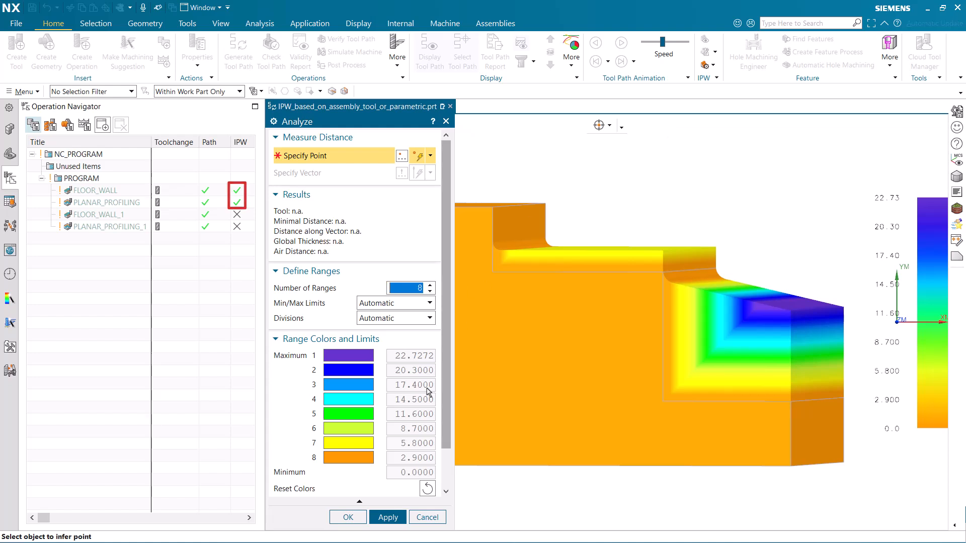
pyautogui.click(348, 517)
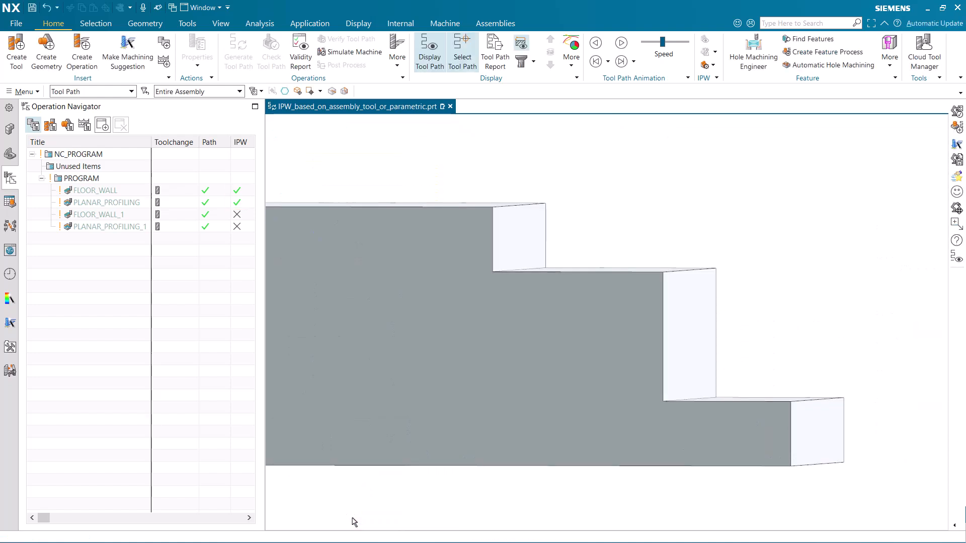